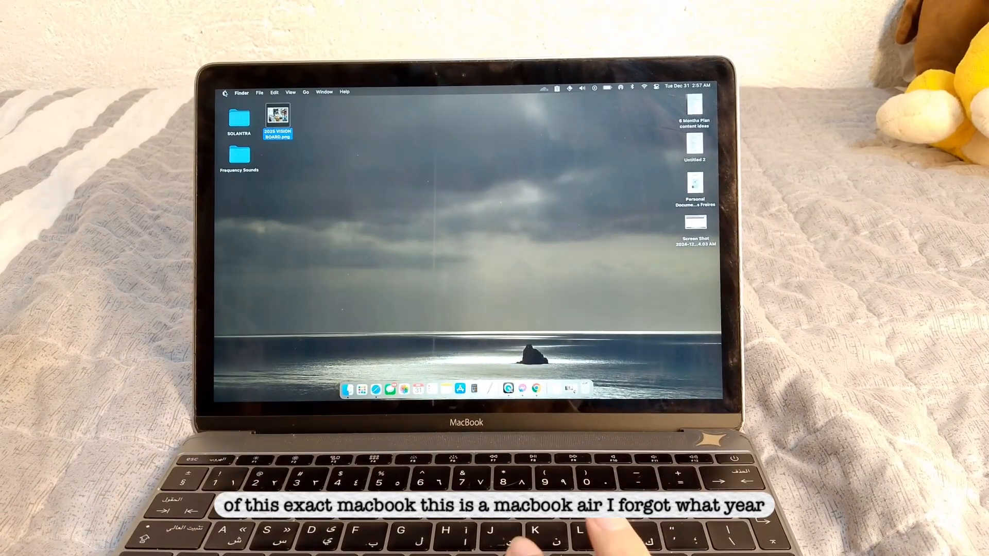
# Step: View the About This Mac overview from the Apple menu, then close it
pyautogui.click(225, 92)
pyautogui.click(229, 108)
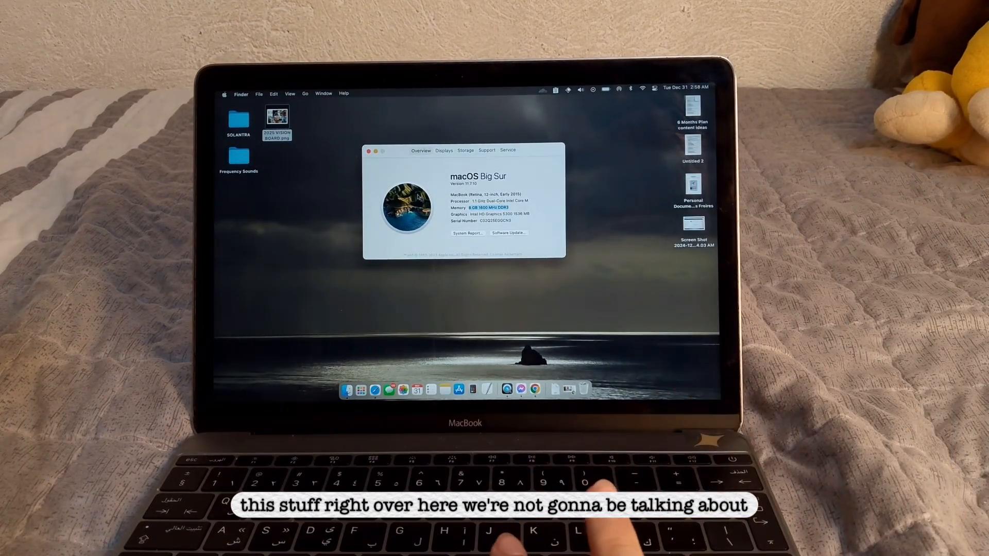
pyautogui.click(369, 152)
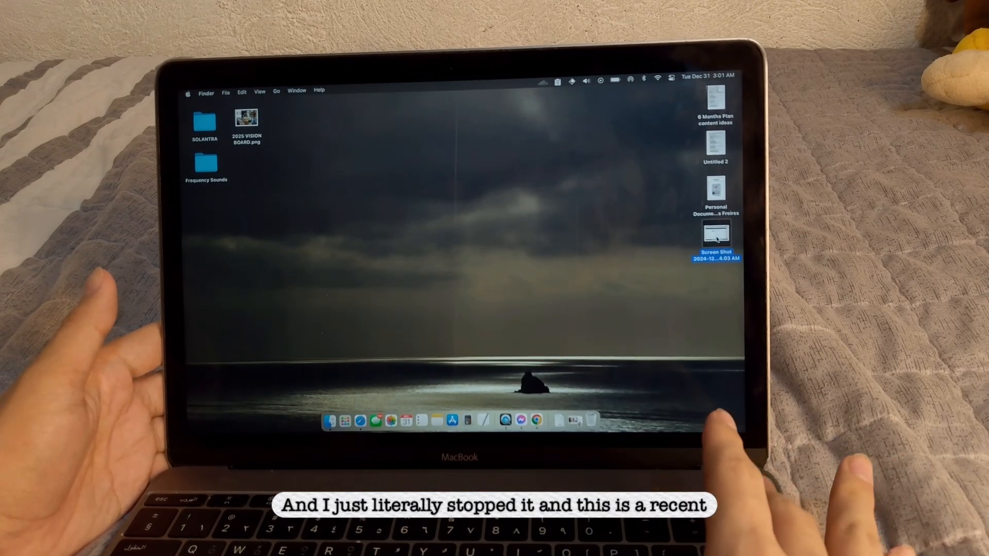
# Step: Move the selected Screen Shot file on the desktop to the Trash with Command+Delete
pyautogui.press('super+BackSpace')
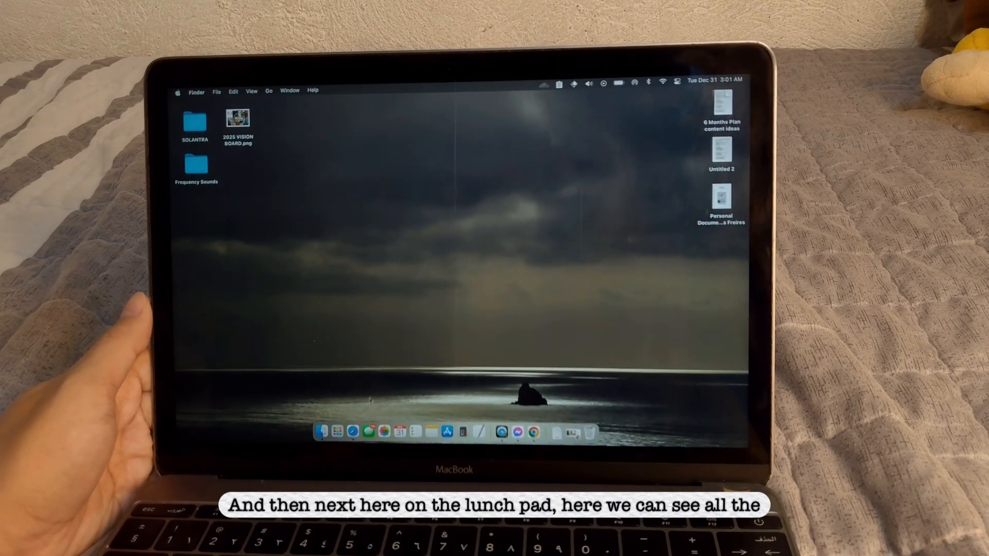
# Step: Open Launchpad's full-screen grid of installed apps from the Dock
pyautogui.click(338, 431)
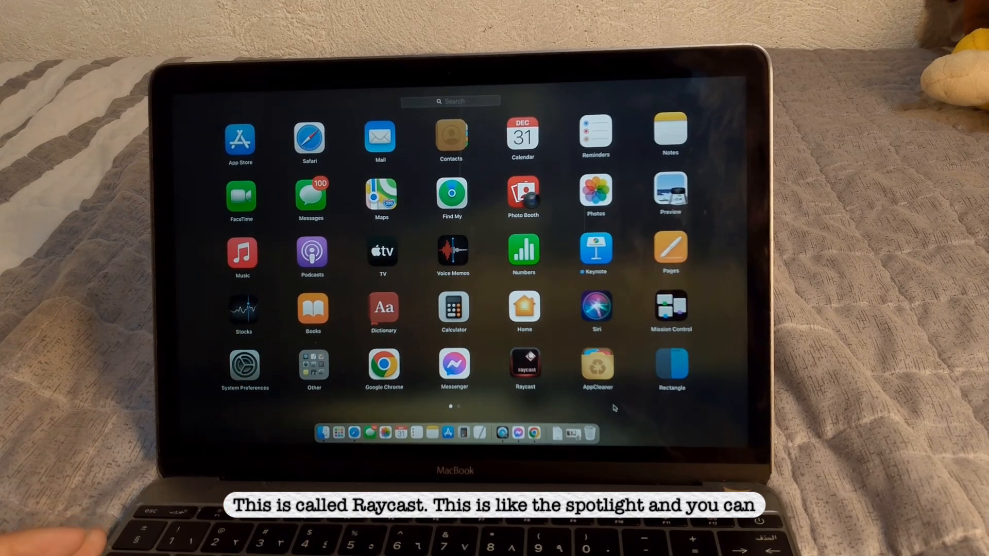
# Step: Bring up Raycast's quick search for apps and commands with Option+Space
pyautogui.hotkey('alt', 'space')
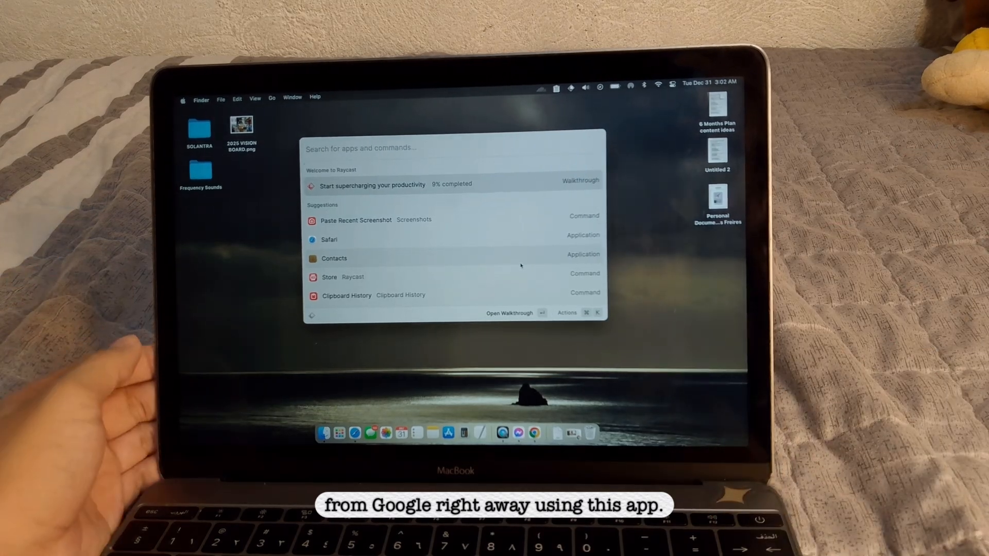
# Step: Dismiss Raycast by clicking the desktop, then open Launchpad from the Dock
pyautogui.click(278, 313)
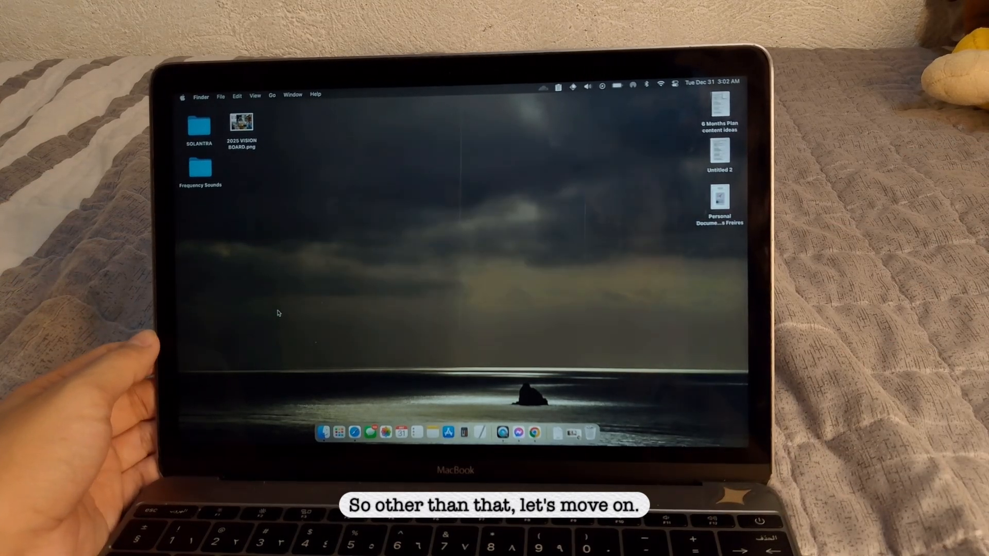
pyautogui.click(338, 433)
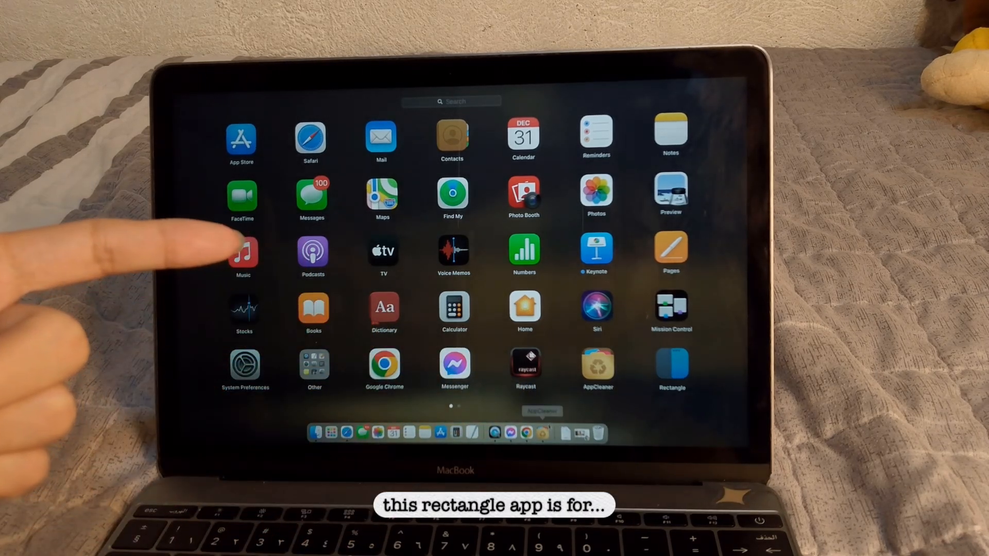
# Step: Leave Launchpad, move and narrow the Calendar window leftward, then snap it to the right half
pyautogui.press('Escape')
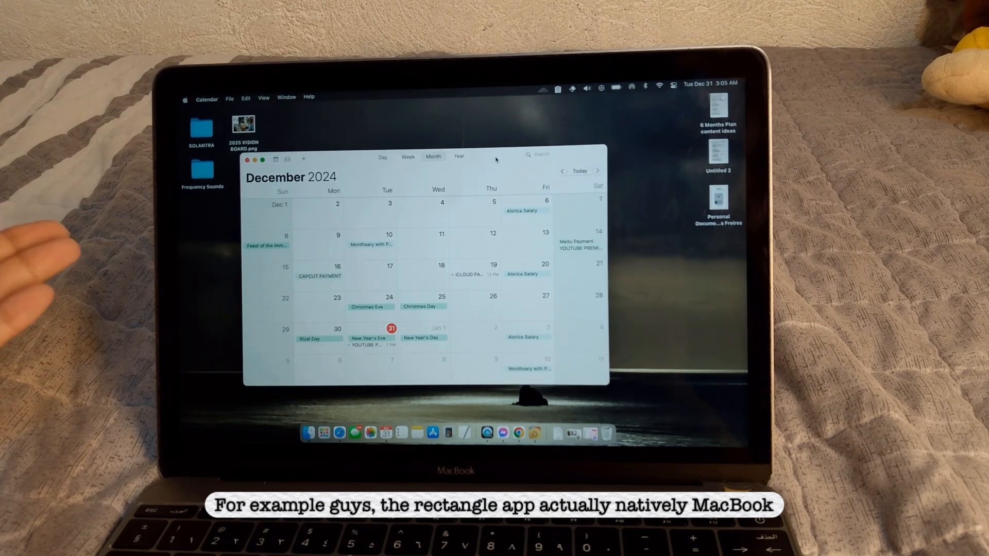
pyautogui.moveTo(496, 160)
pyautogui.mouseDown()
pyautogui.moveTo(258, 194)
pyautogui.moveTo(173, 108)
pyautogui.moveTo(358, 103)
pyautogui.moveTo(178, 302)
pyautogui.mouseUp()
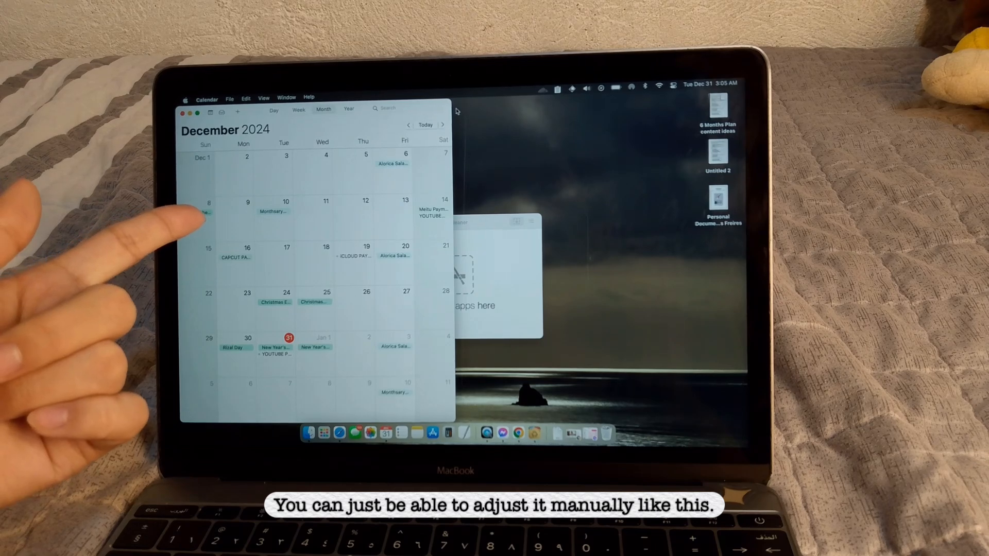
pyautogui.moveTo(452, 111); pyautogui.dragTo(423, 111)
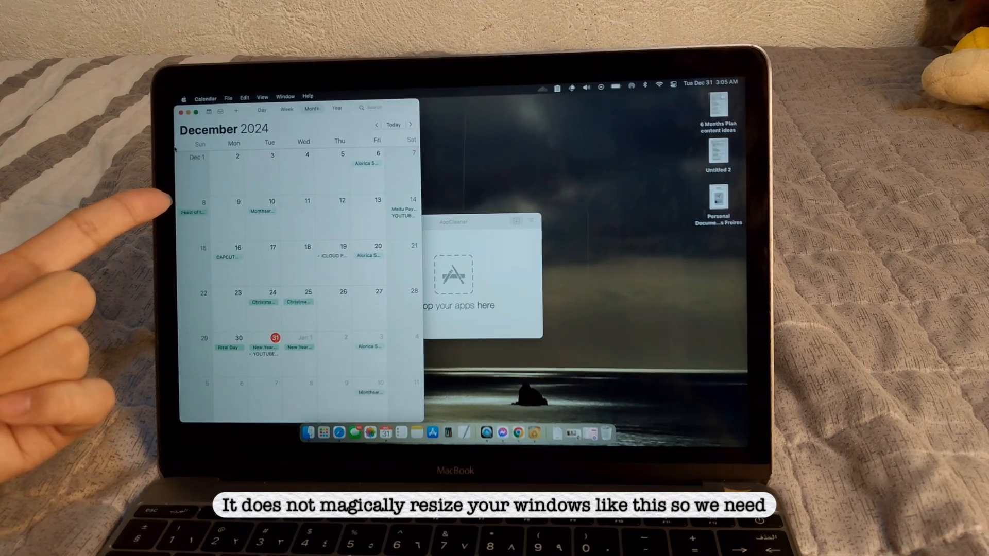
pyautogui.moveTo(249, 109)
pyautogui.mouseDown()
pyautogui.moveTo(175, 108)
pyautogui.moveTo(375, 163)
pyautogui.mouseUp()
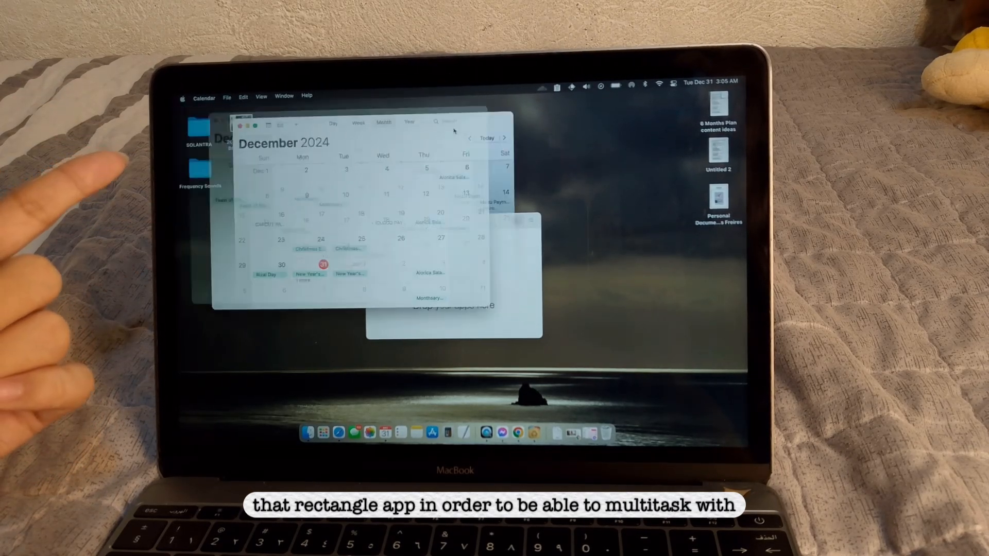
pyautogui.hotkey('ctrl', 'alt', 'Right')
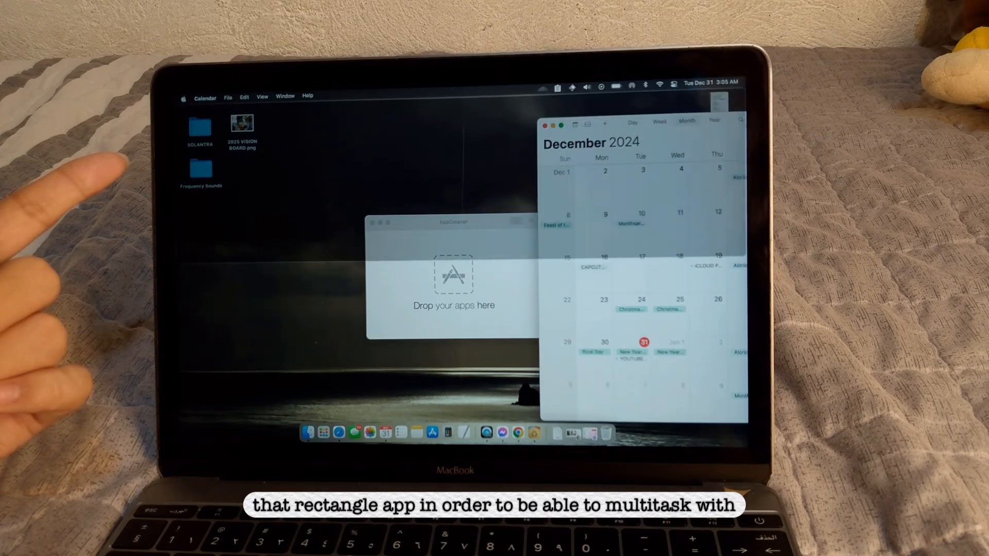
# Step: Snap Calendar through top-right, bottom-left and centre positions, then close the window
pyautogui.moveTo(696, 124)
pyautogui.mouseDown()
pyautogui.moveTo(739, 80)
pyautogui.moveTo(333, 194)
pyautogui.mouseUp()
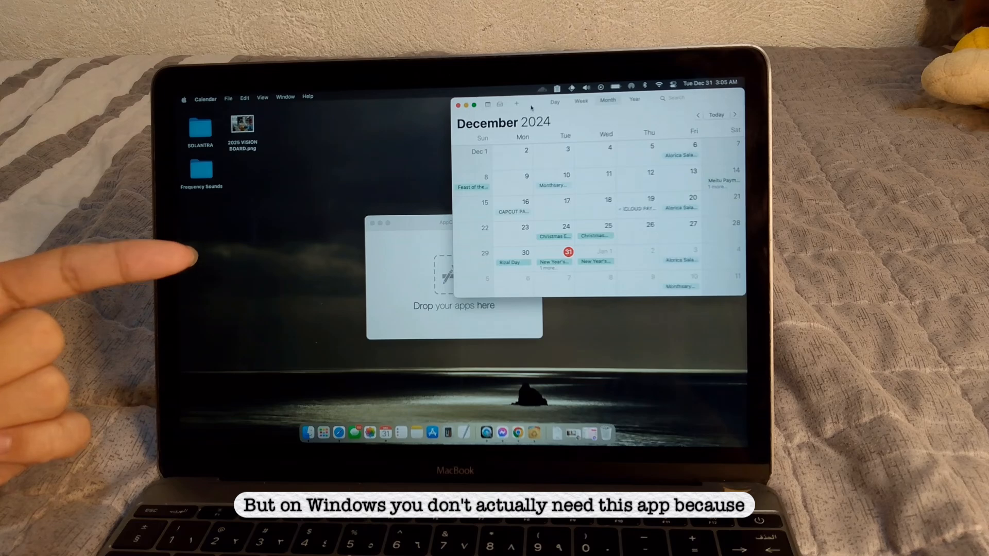
pyautogui.moveTo(177, 199); pyautogui.dragTo(181, 437)
pyautogui.moveTo(367, 236); pyautogui.dragTo(730, 98)
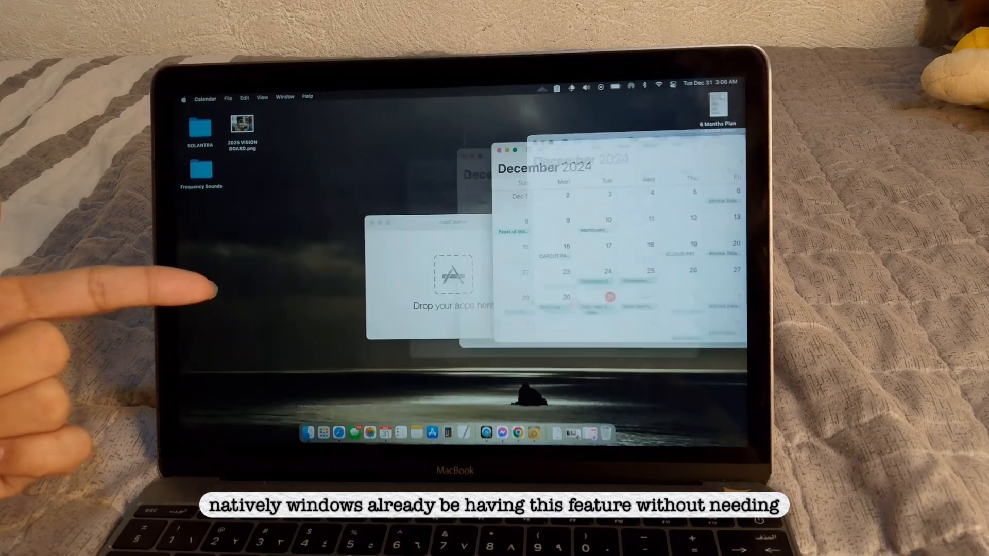
pyautogui.moveTo(604, 100); pyautogui.dragTo(365, 142)
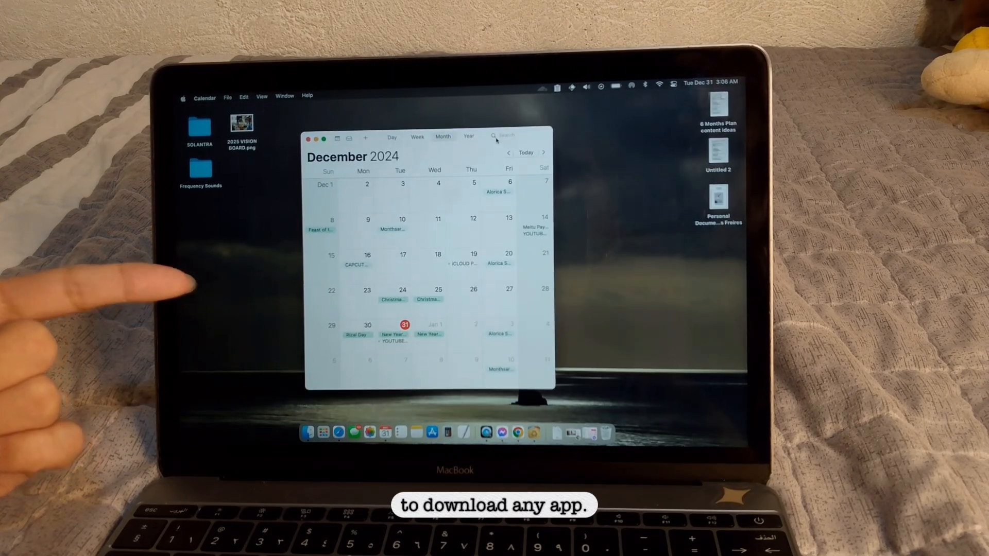
pyautogui.click(314, 141)
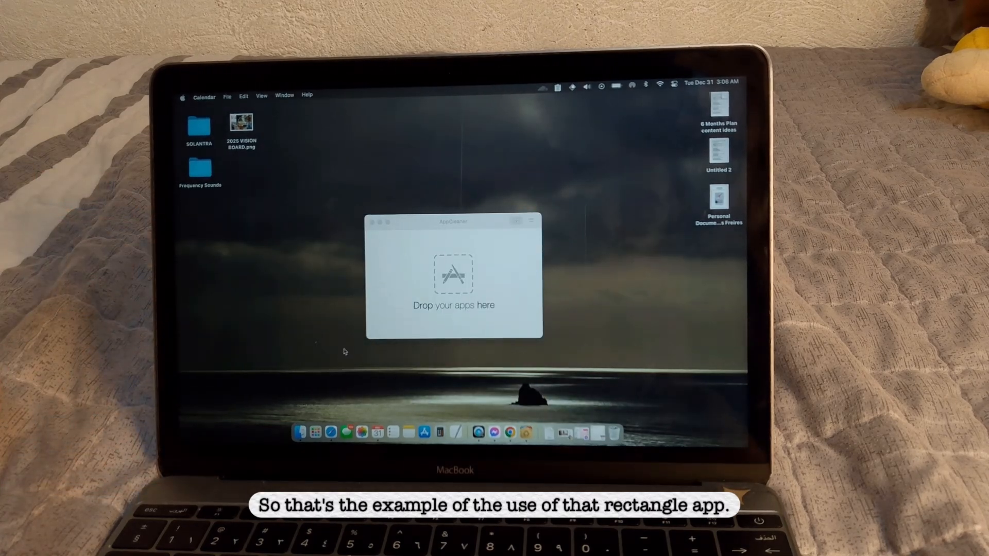
# Step: Open Launchpad to view its second page with Kap, Dozer and the Microsoft apps
pyautogui.click(315, 433)
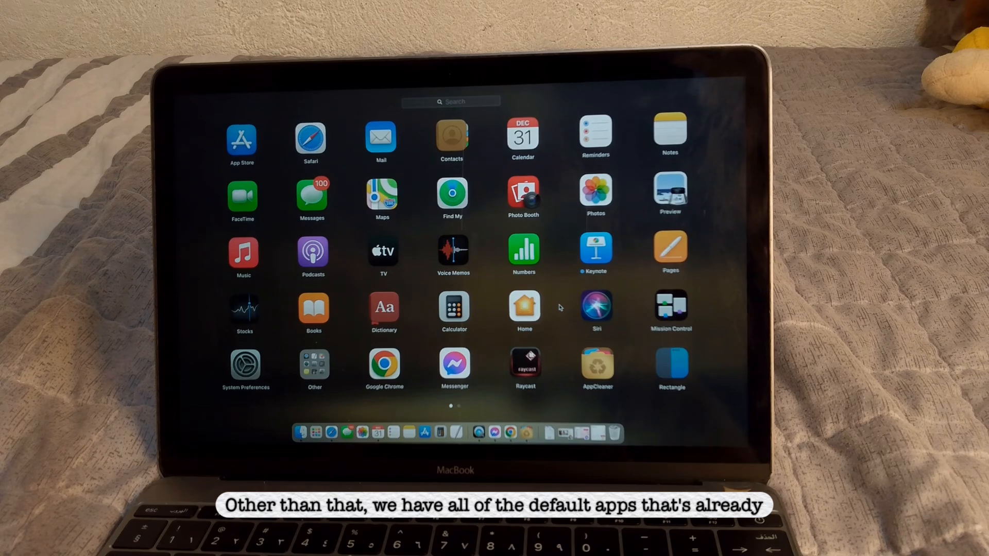
pyautogui.hscroll(3, 560, 307)
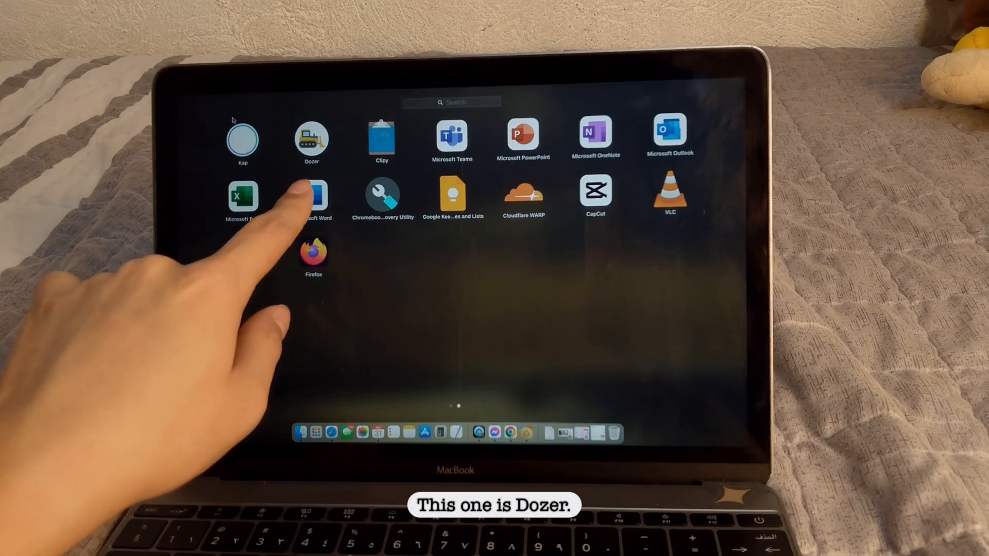
# Step: Close Launchpad and AppCleaner, then hide and restore the extra status icons with Dozer
pyautogui.press('Escape')
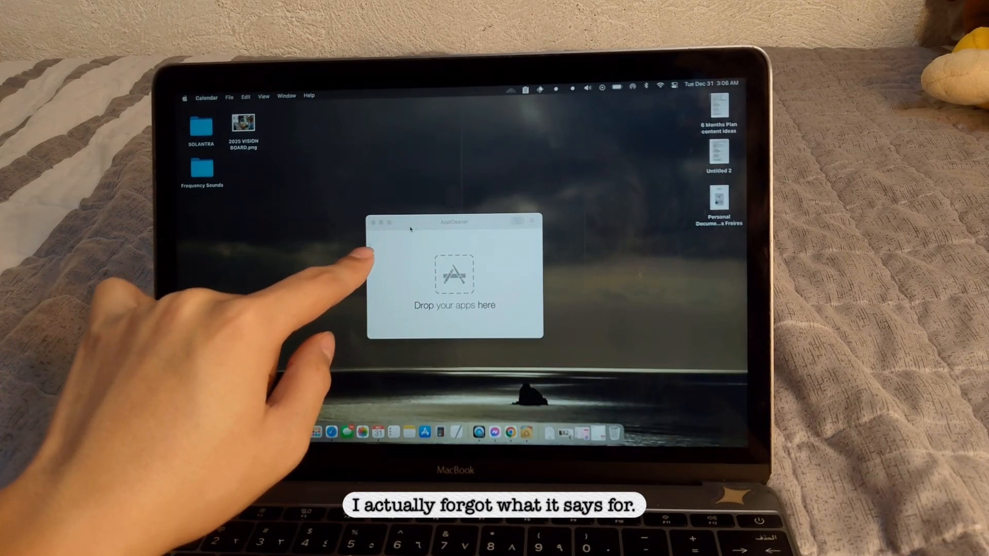
pyautogui.click(374, 223)
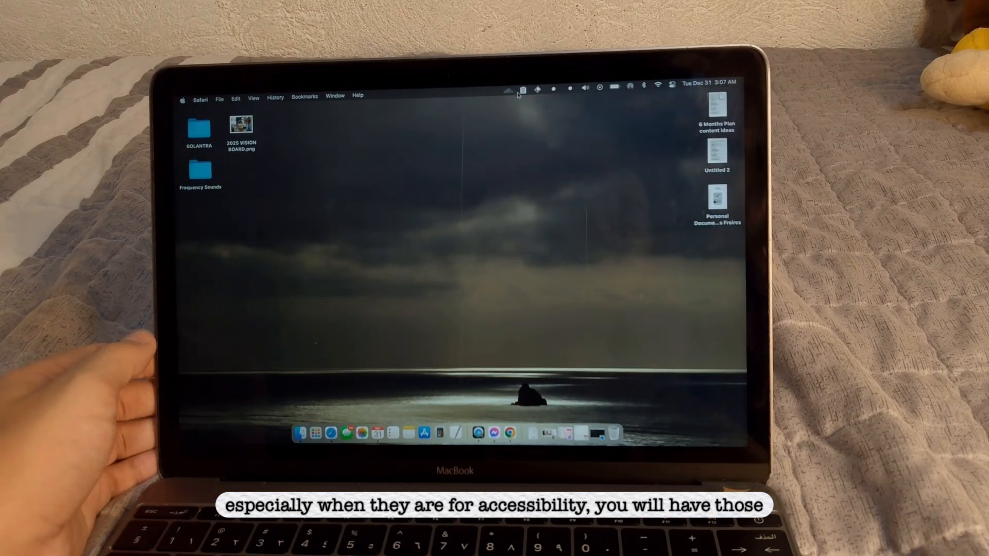
pyautogui.click(570, 89)
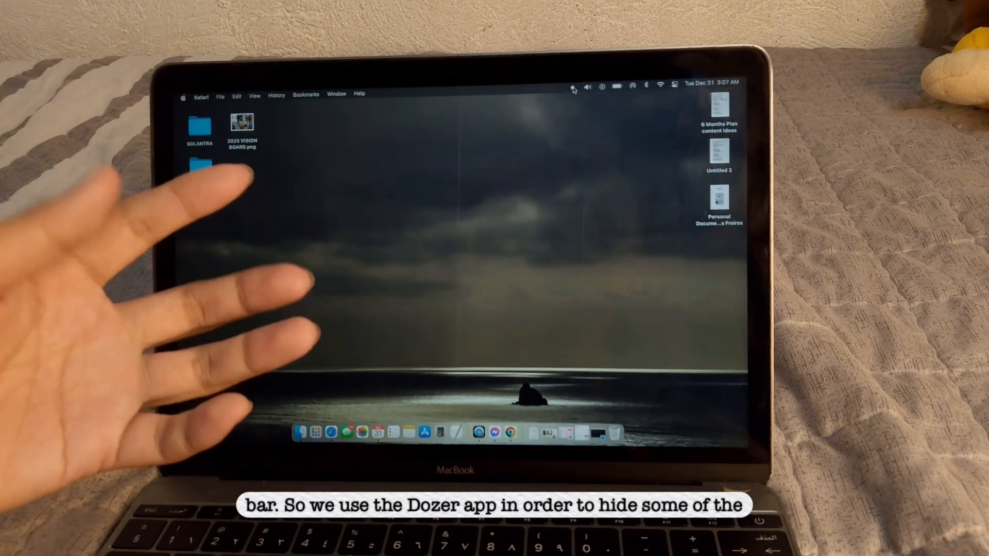
pyautogui.click(572, 90)
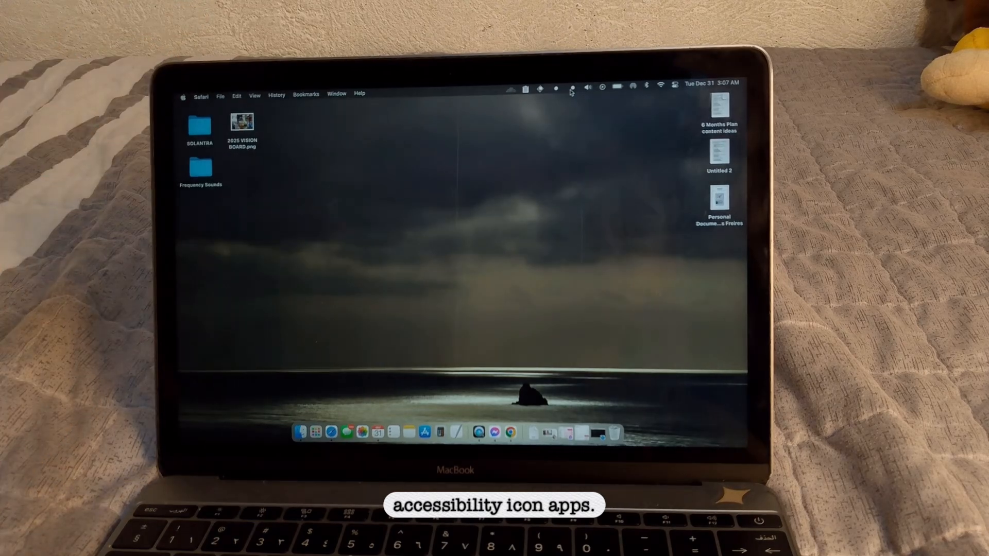
# Step: Briefly open Launchpad, show Clipy's clipboard history menu, then reopen Launchpad
pyautogui.click(316, 431)
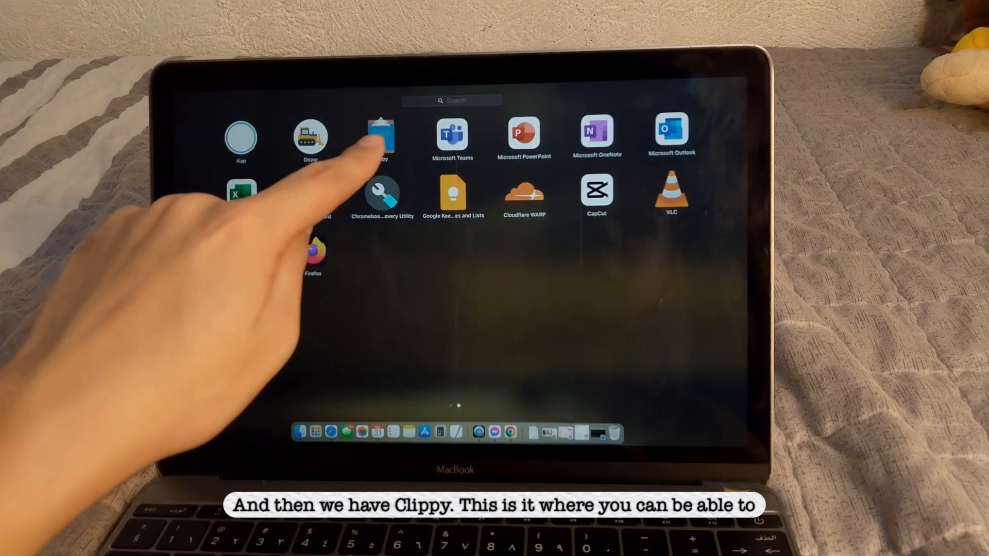
pyautogui.click(468, 255)
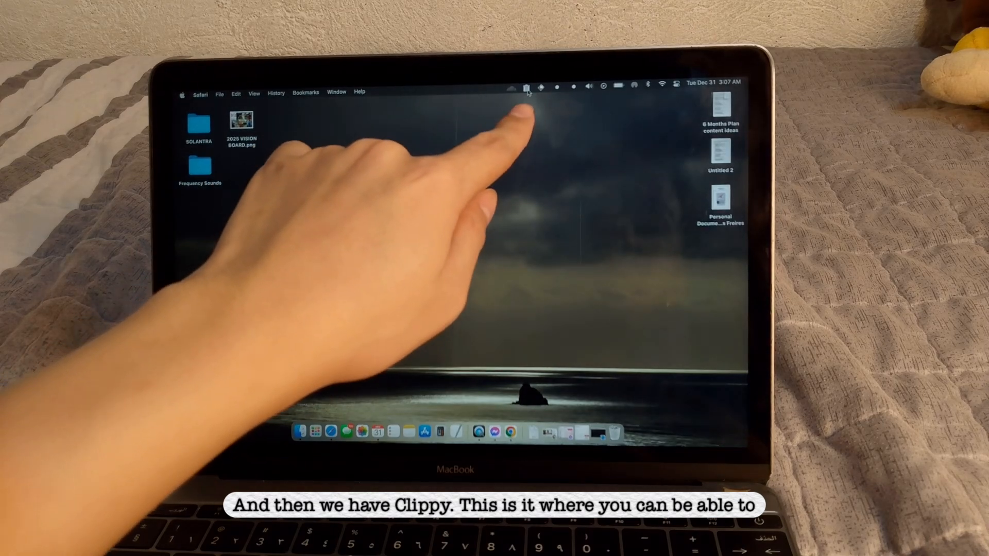
pyautogui.click(526, 90)
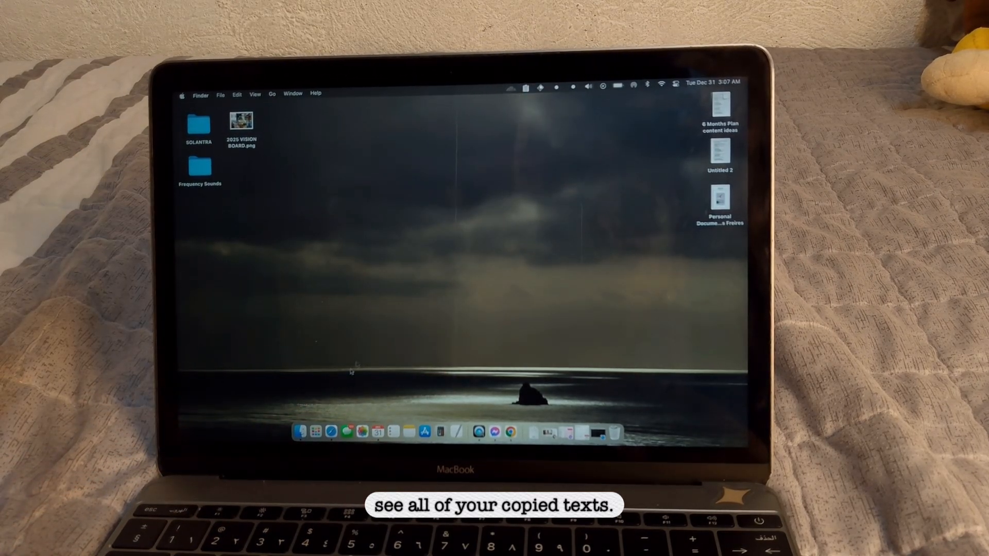
pyautogui.click(316, 431)
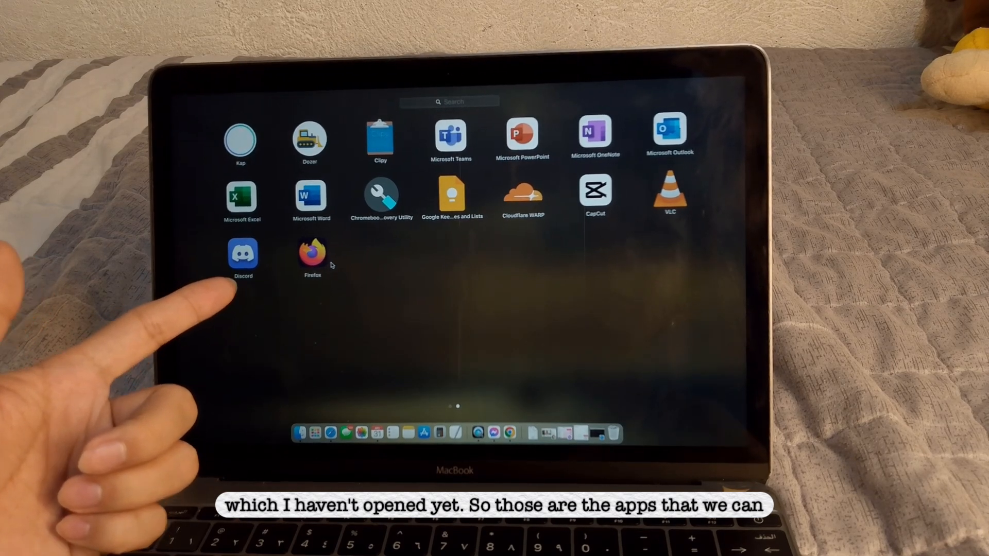
pyautogui.hscroll(-3, 330, 267)
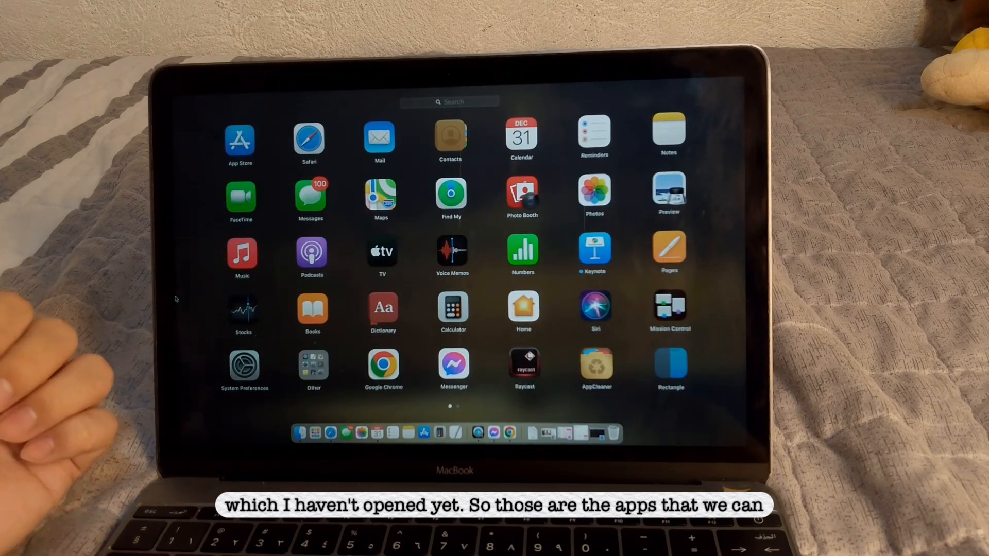
# Step: Close Launchpad by clicking an empty area to return to the desktop
pyautogui.click(317, 235)
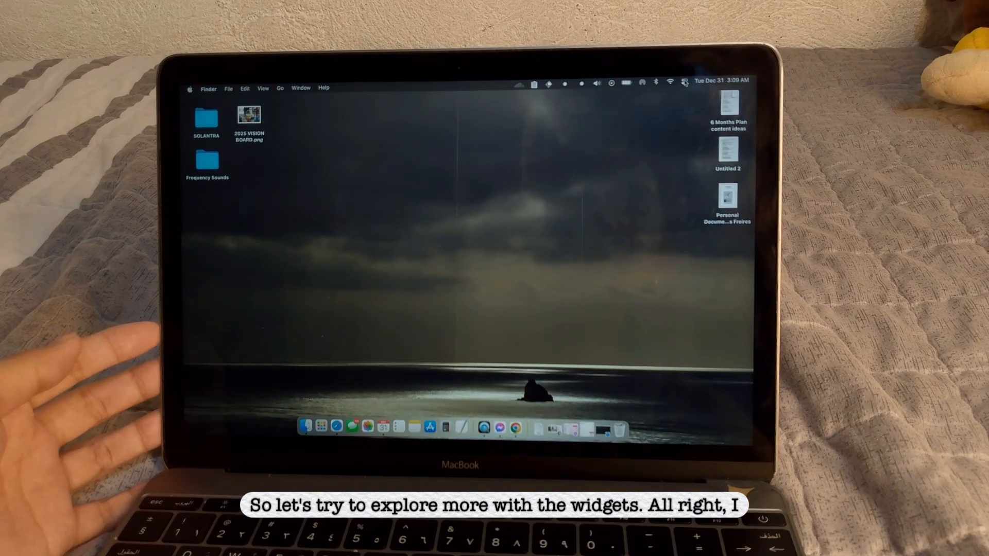
pyautogui.click(704, 82)
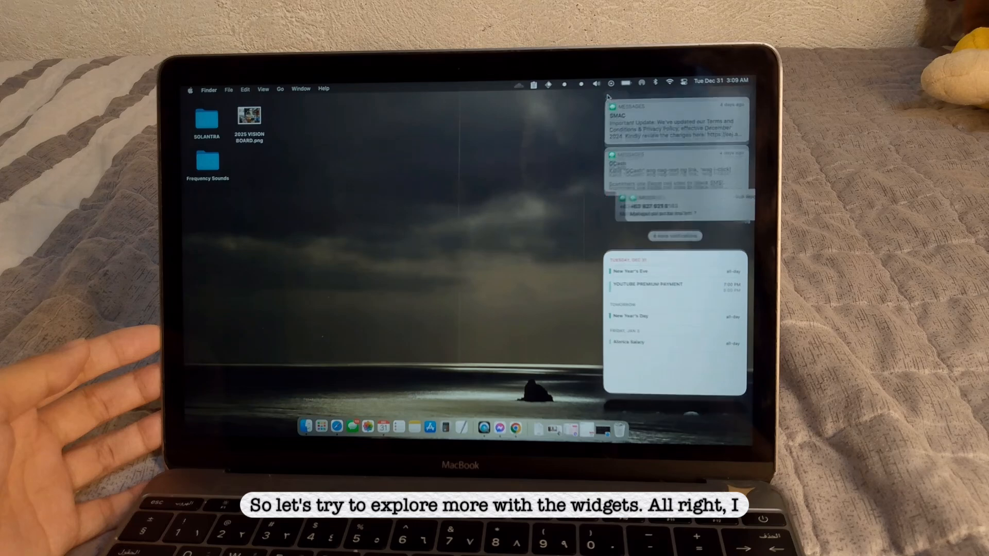
pyautogui.scroll(-5, 660, 266)
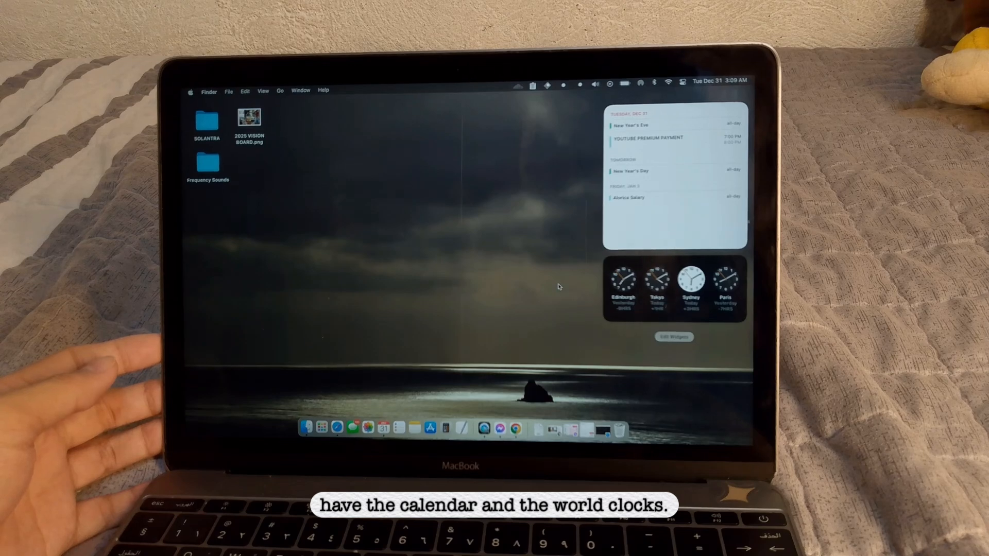
pyautogui.click(559, 286)
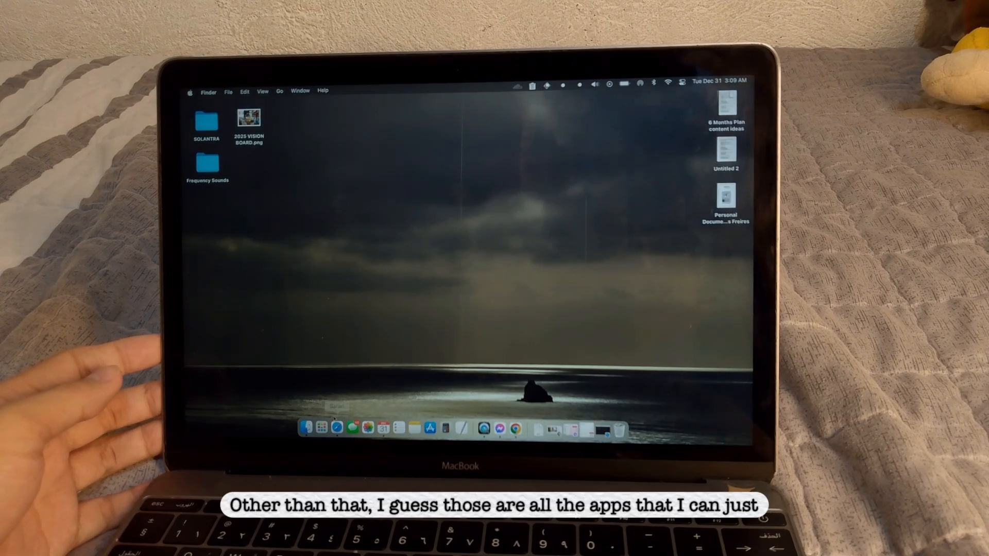
pyautogui.click(321, 427)
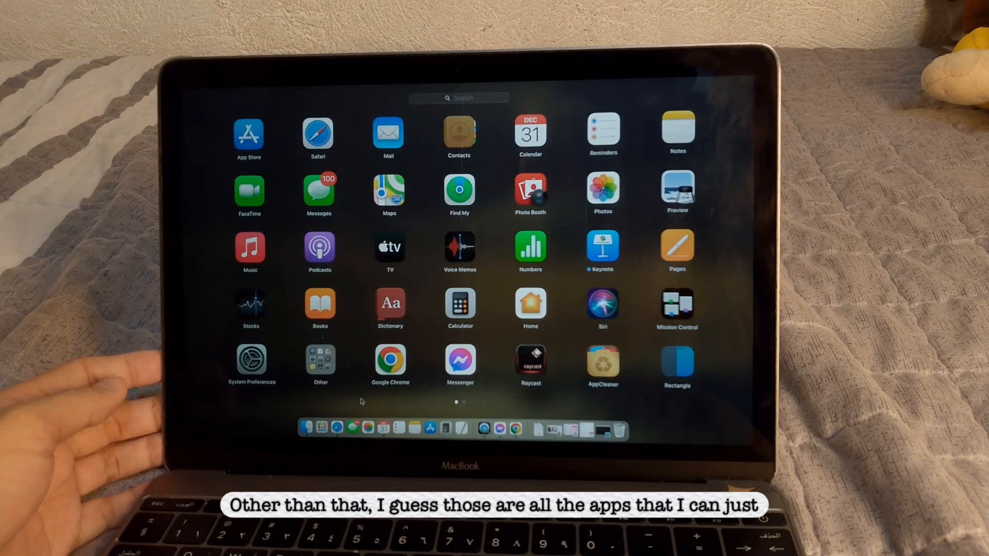
pyautogui.click(421, 275)
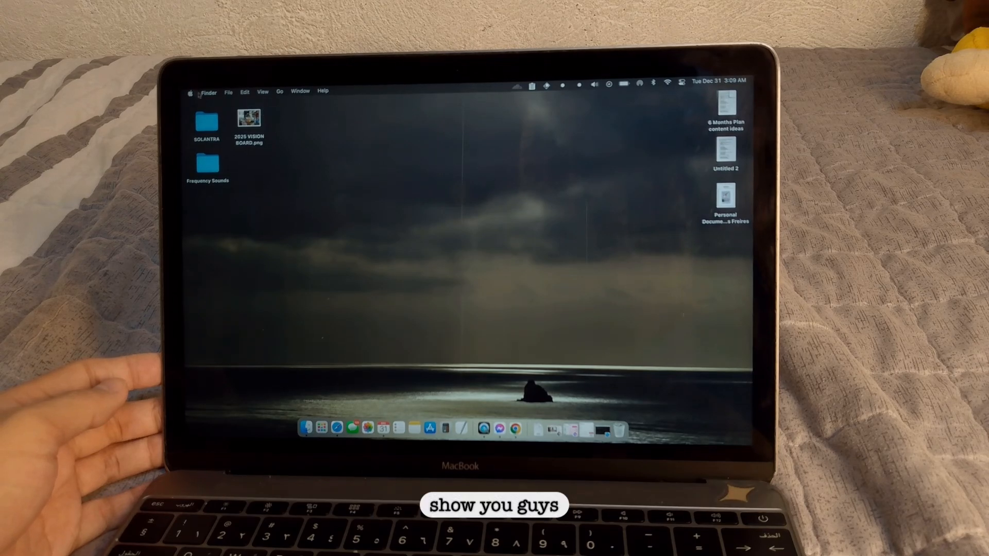
pyautogui.click(209, 93)
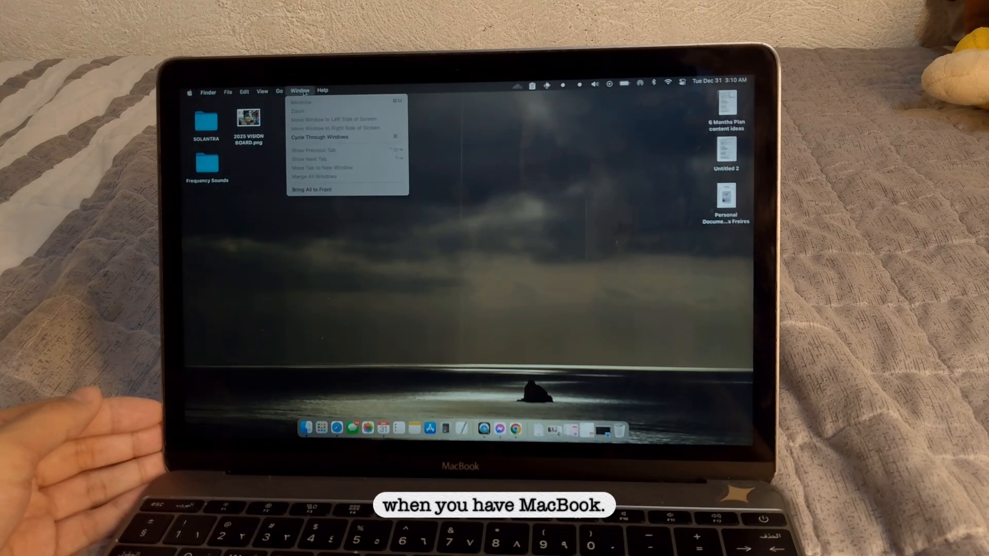
pyautogui.click(331, 158)
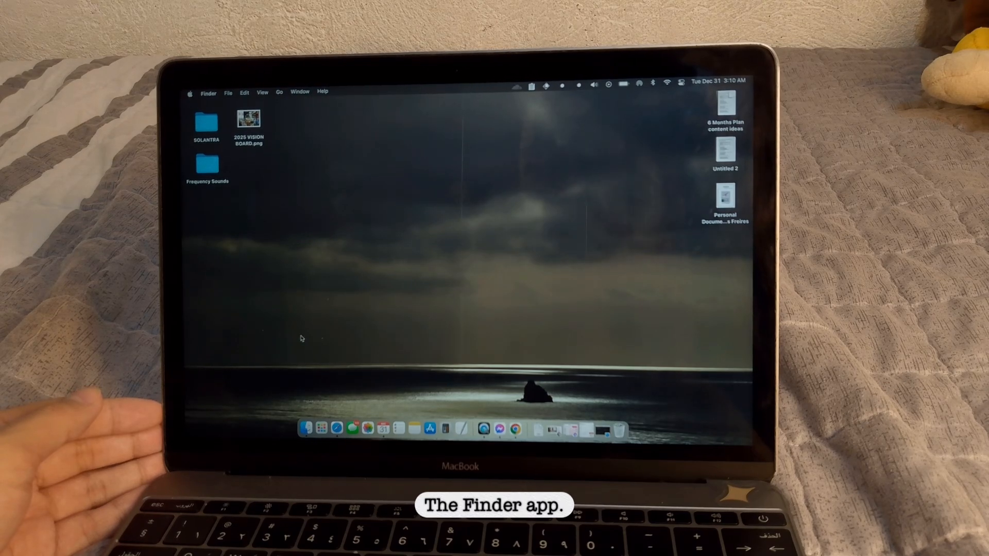
pyautogui.click(307, 427)
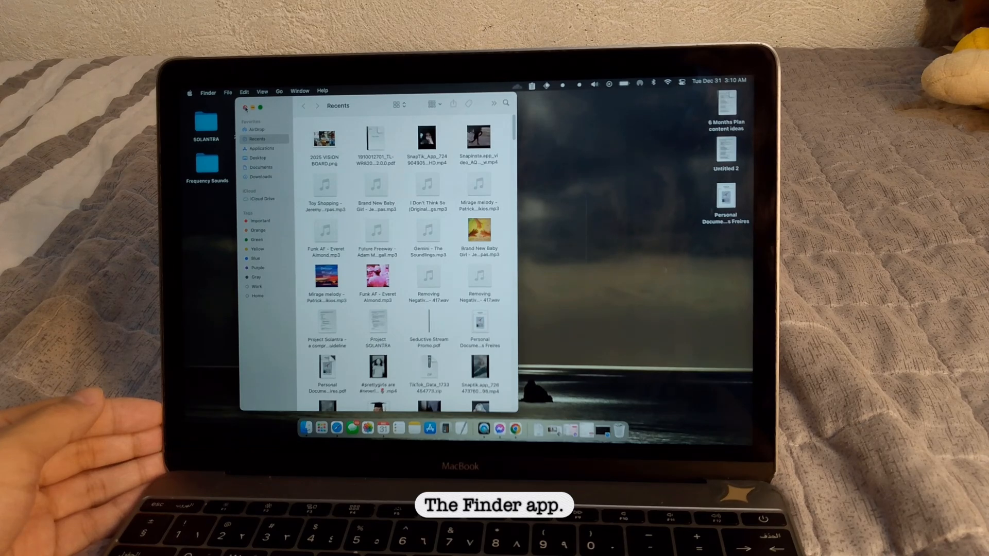
pyautogui.click(245, 108)
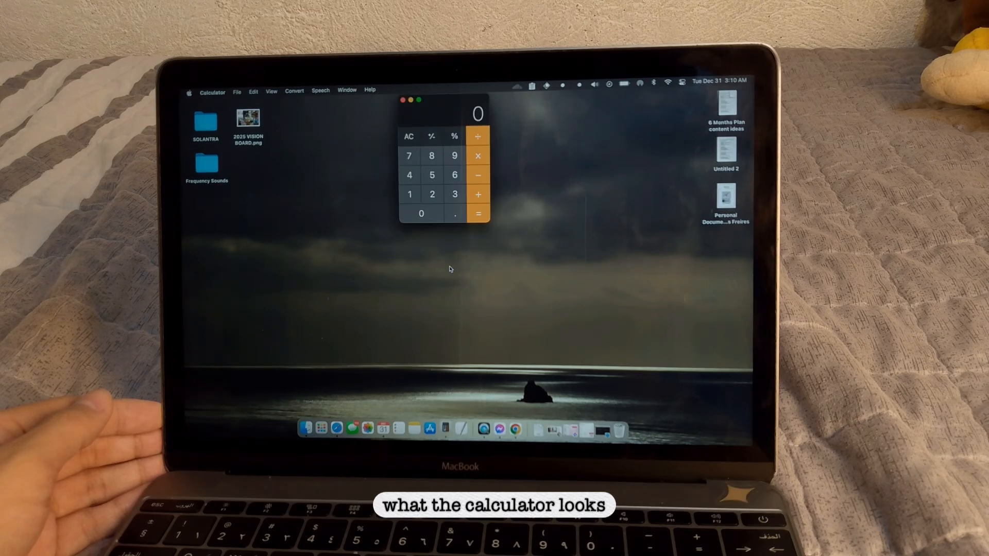
pyautogui.moveTo(442, 102); pyautogui.dragTo(390, 150)
# Step: Close Calculator, launch TextEdit and cancel its Open dialog to refocus the desktop
pyautogui.click(363, 148)
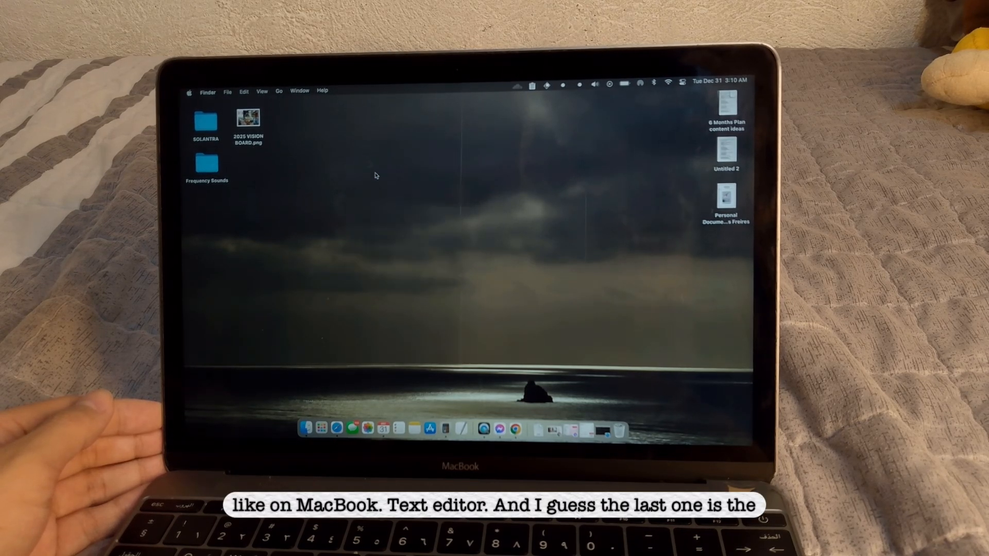
pyautogui.click(468, 435)
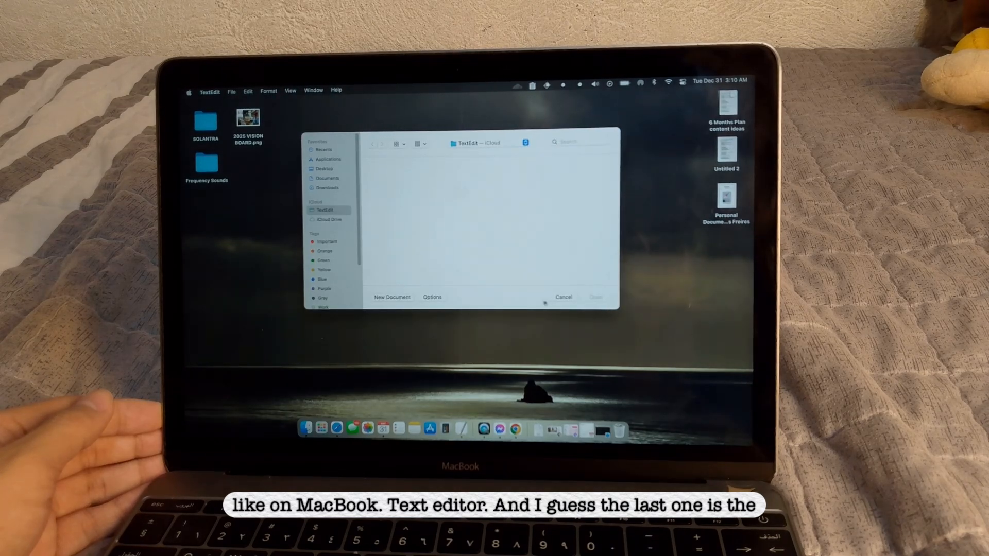
pyautogui.click(554, 299)
pyautogui.click(487, 376)
# Step: Empty the Trash from its Dock menu and confirm, then drag Untitled 2 toward the Trash
pyautogui.rightClick(618, 430)
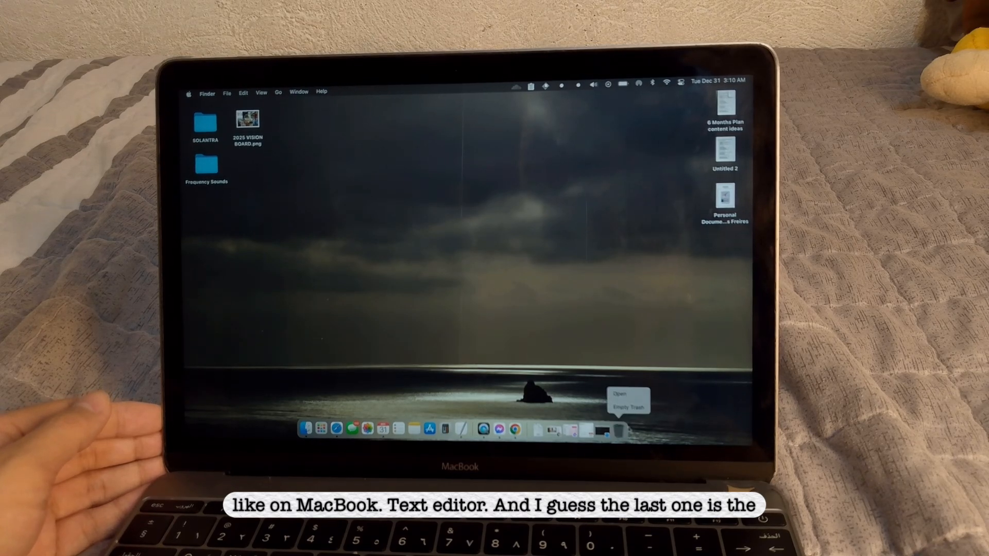
pyautogui.click(637, 409)
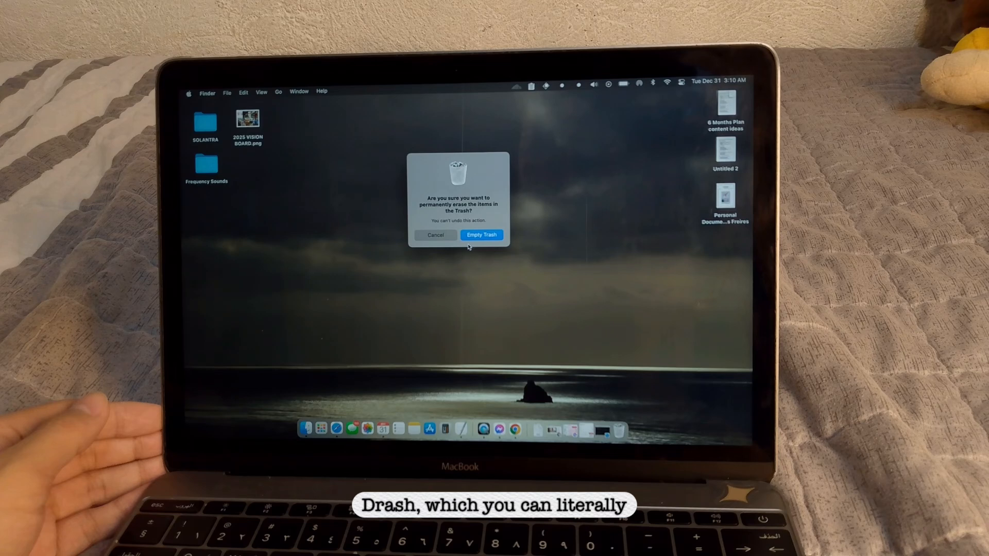
pyautogui.click(482, 235)
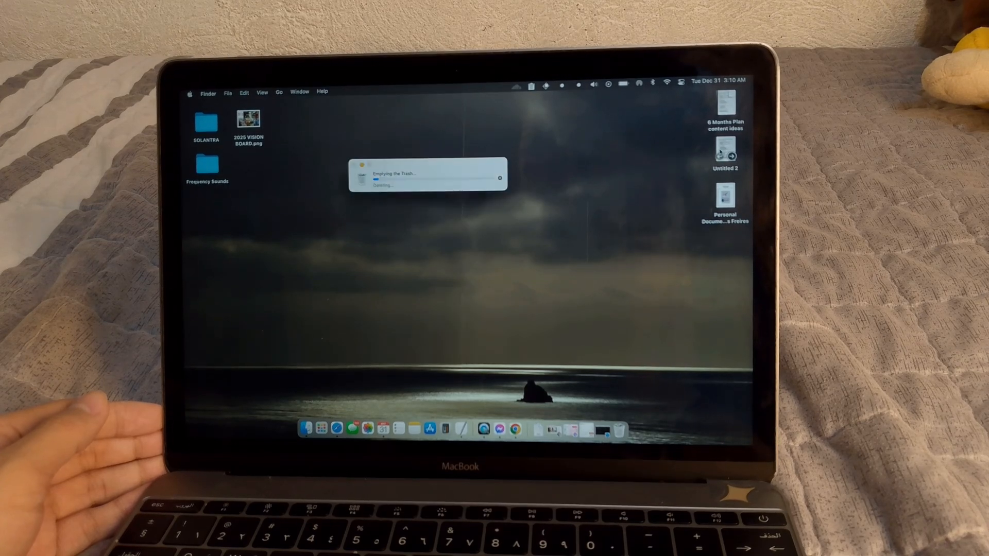
pyautogui.moveTo(725, 151)
pyautogui.mouseDown()
pyautogui.moveTo(571, 224)
pyautogui.moveTo(669, 174)
pyautogui.mouseUp()
pyautogui.moveTo(731, 154)
pyautogui.mouseDown()
pyautogui.moveTo(626, 428)
pyautogui.moveTo(727, 135)
pyautogui.moveTo(721, 146)
pyautogui.mouseUp()
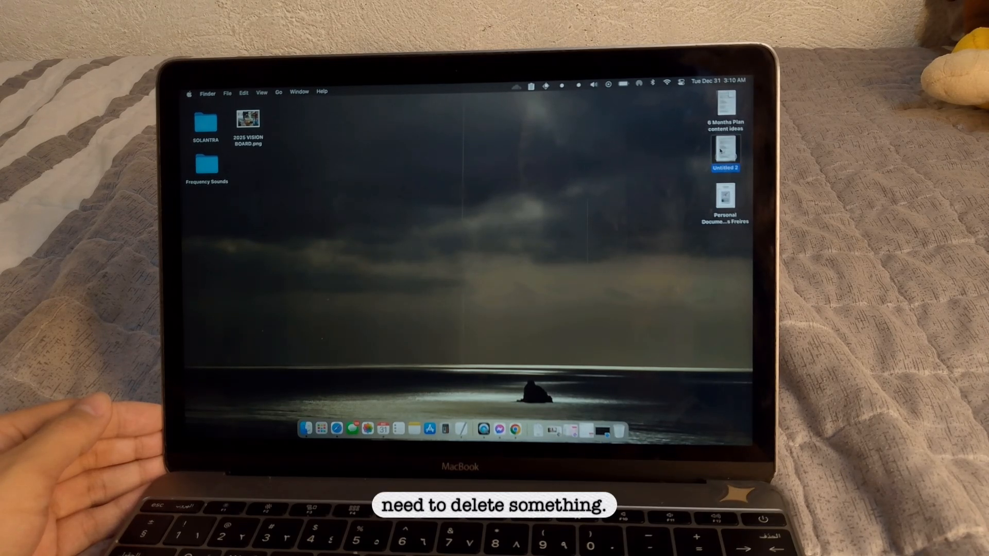
pyautogui.click(627, 207)
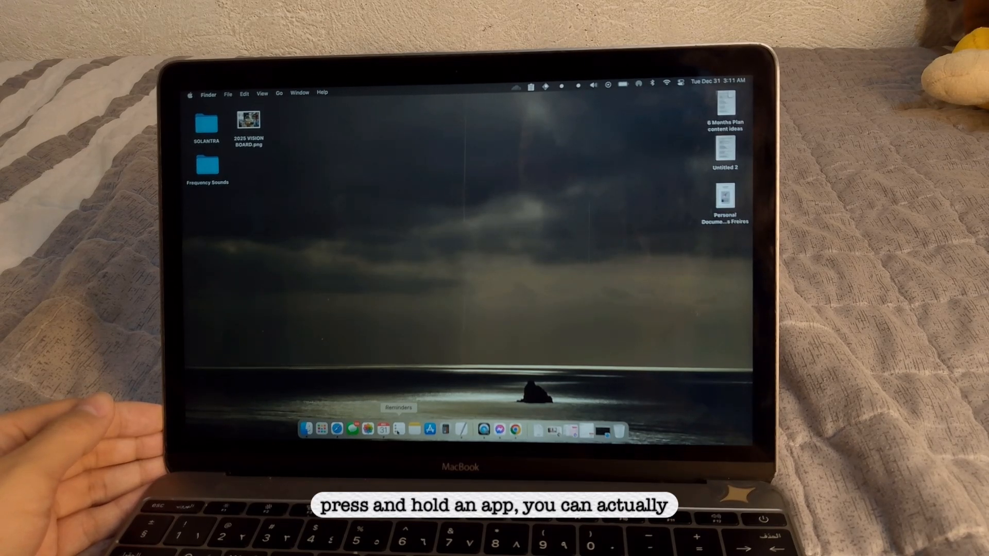
pyautogui.moveTo(399, 429); pyautogui.dragTo(408, 296)
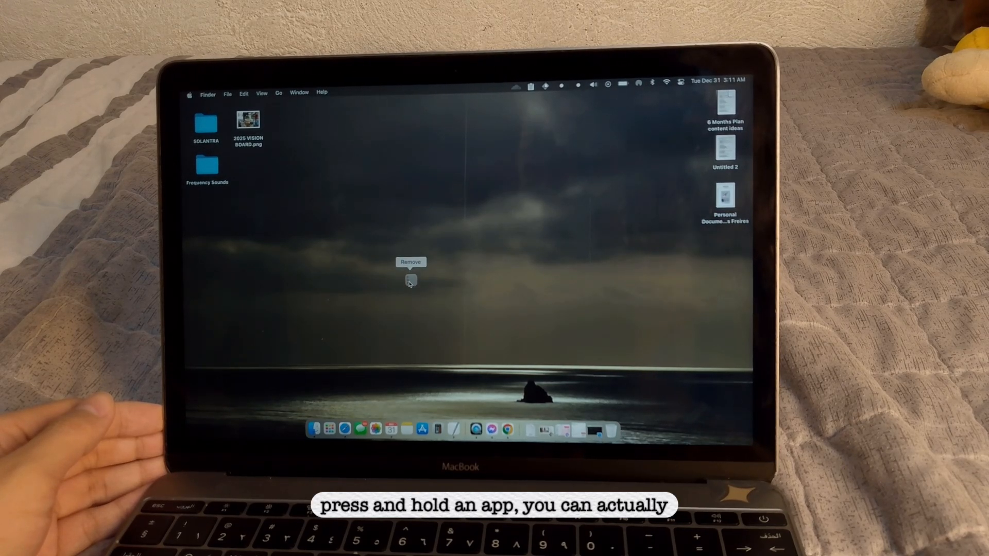
pyautogui.moveTo(408, 295); pyautogui.dragTo(398, 436)
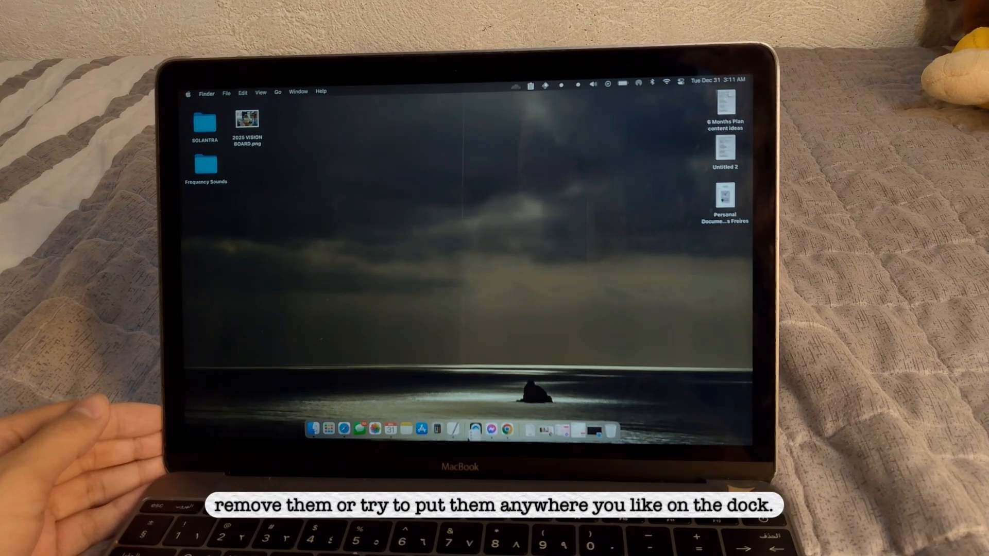
pyautogui.moveTo(462, 434); pyautogui.dragTo(417, 433)
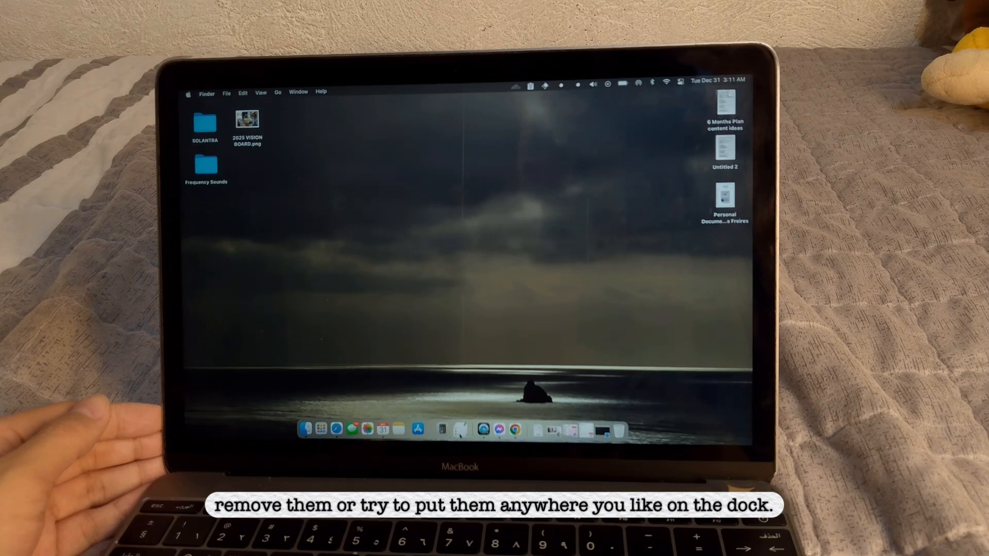
pyautogui.moveTo(475, 429); pyautogui.dragTo(474, 430)
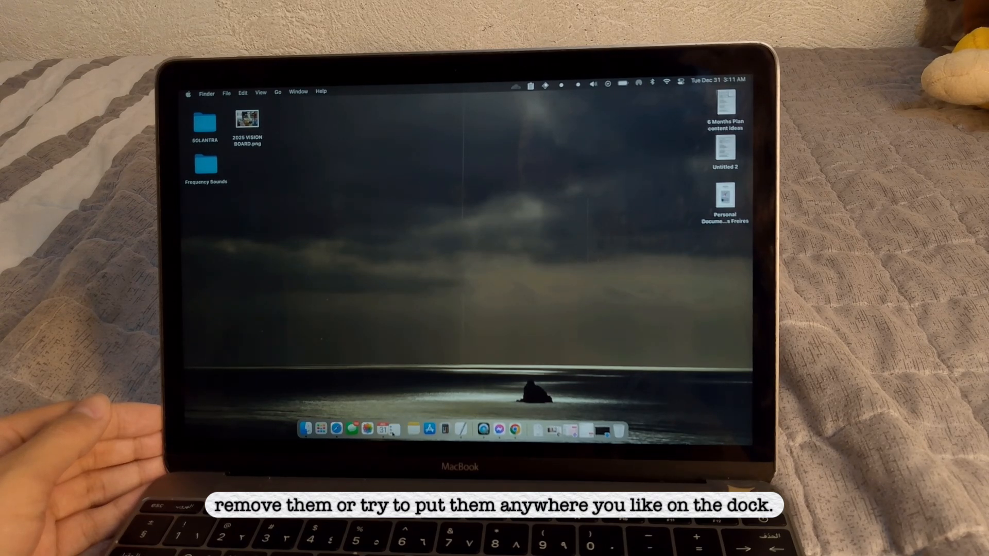